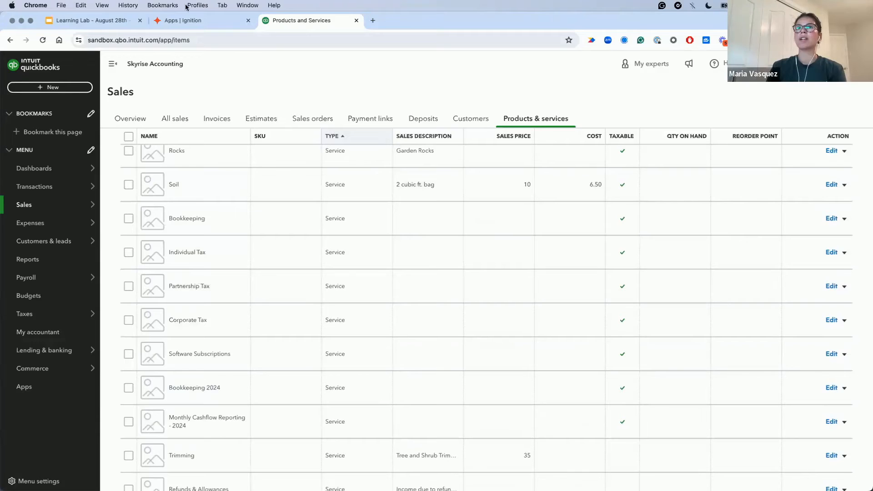
Step: Review the list of classes set up in QuickBooks and return to the overview of all lists
left_click(8, 40)
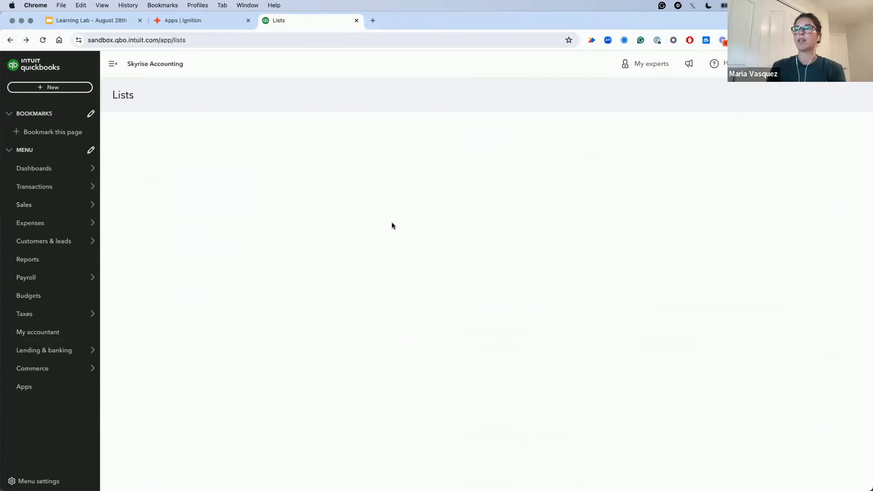
left_click(512, 225)
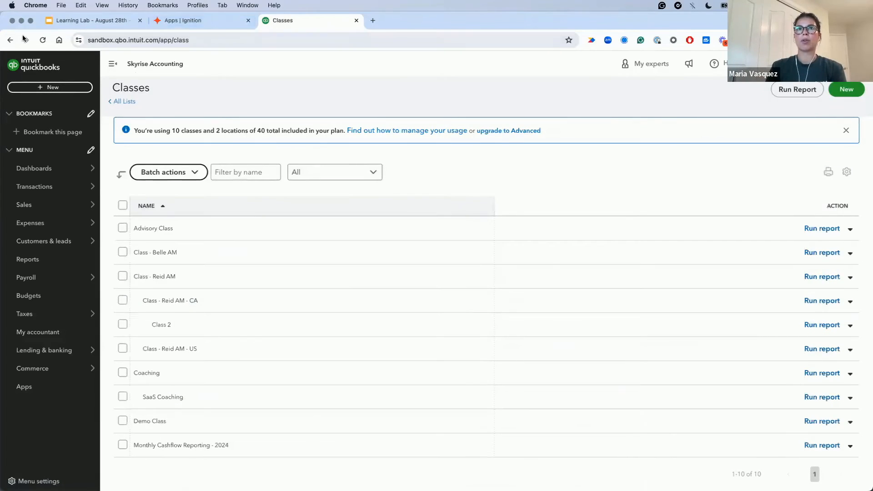
left_click(10, 40)
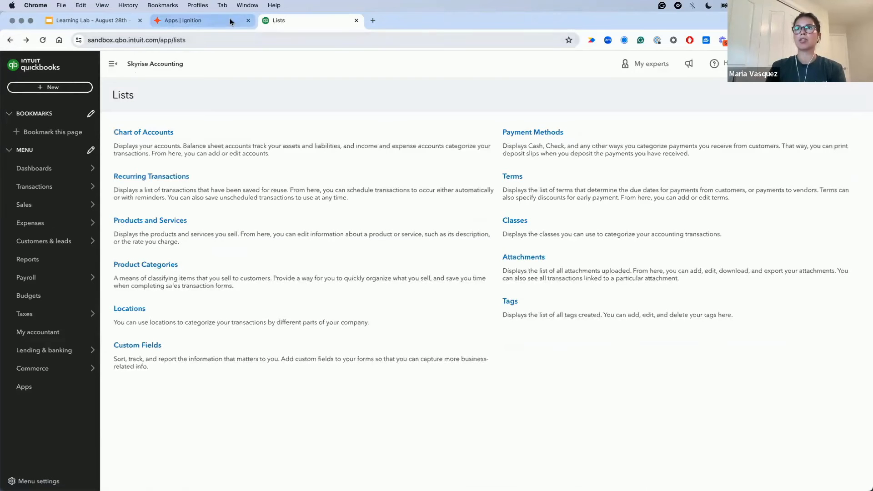
Step: Start a new service-type item under Products and Services and name it "Unlocking efficiency", correcting the spelling
left_click(149, 220)
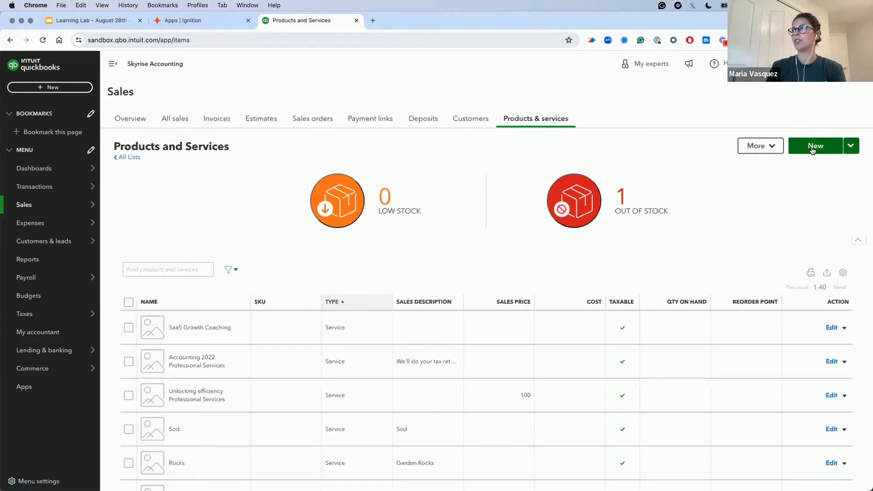
left_click(813, 150)
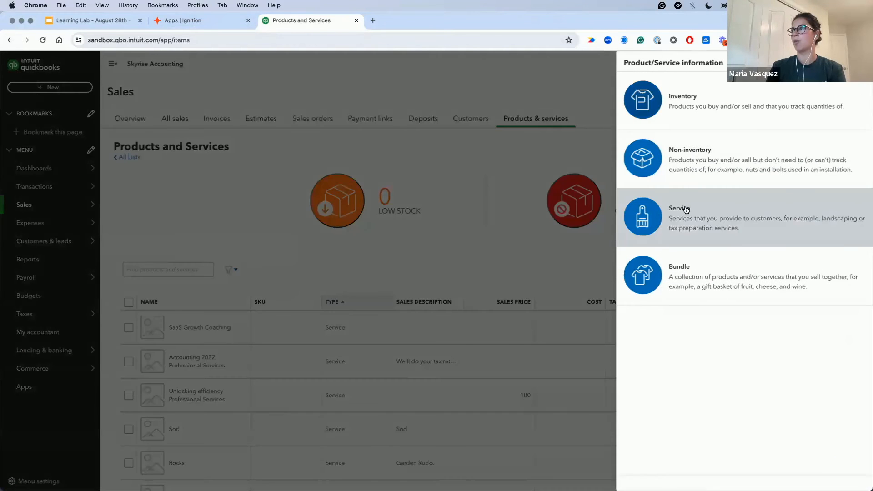
left_click(687, 210)
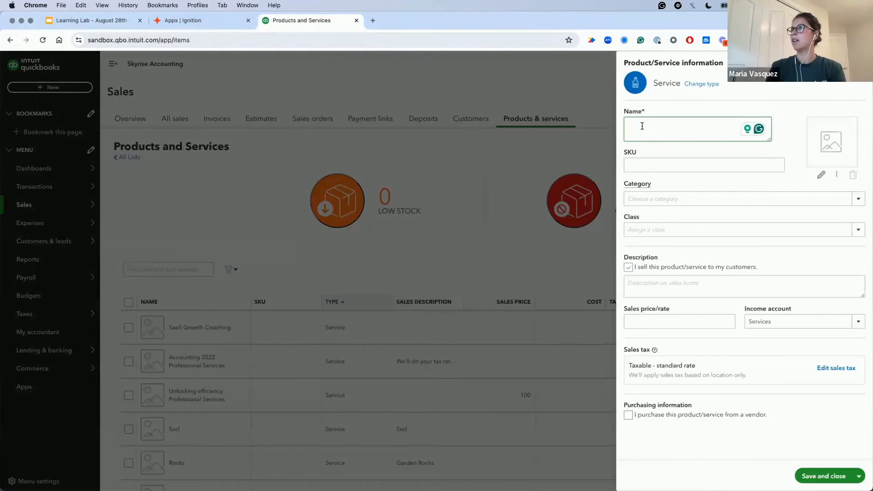
type("Un")
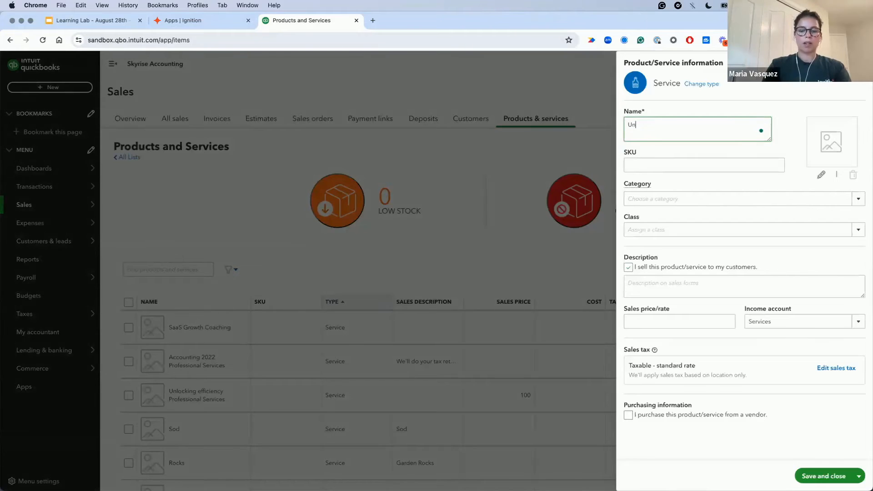
type("lcoking efficinecy")
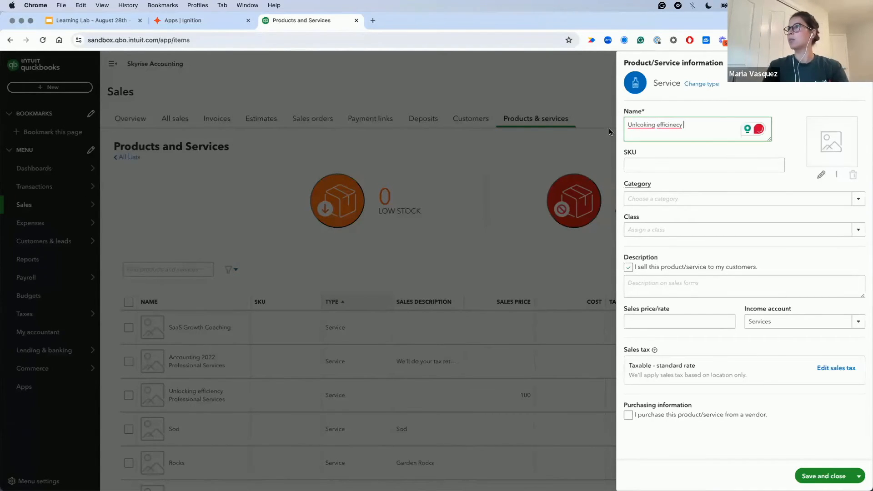
right_click(634, 124)
left_click(640, 144)
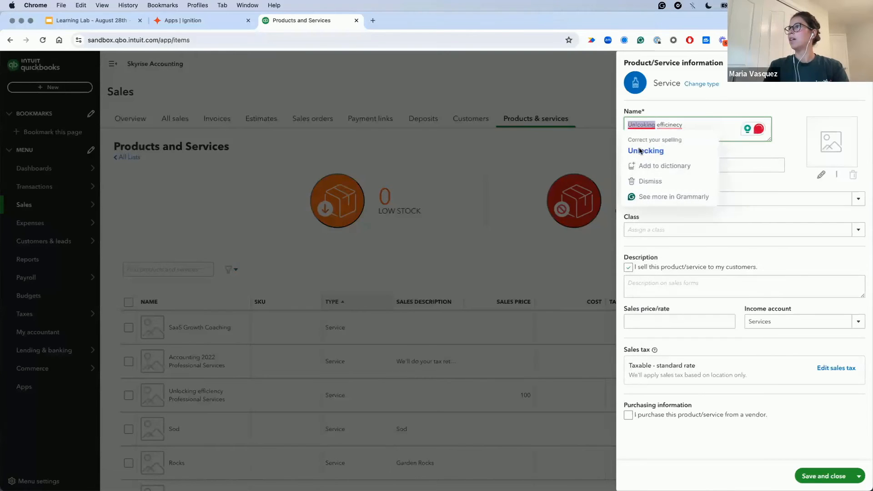
mouse_move(669, 124)
left_click(662, 150)
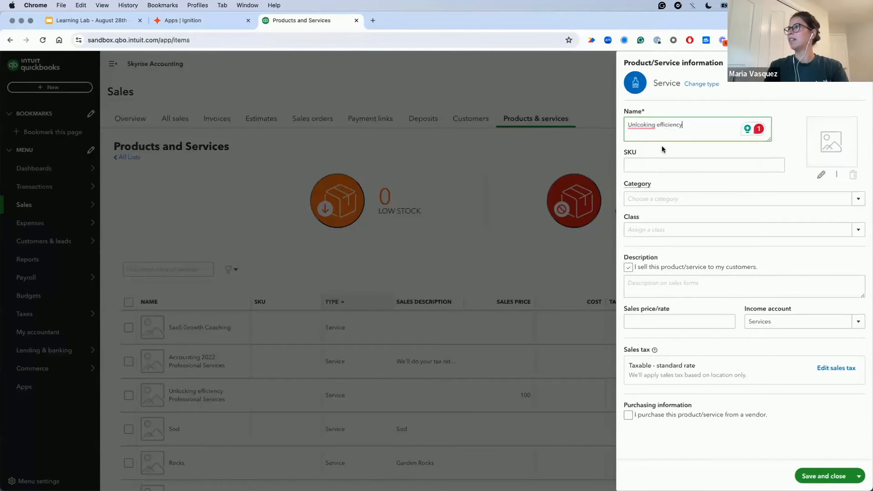
mouse_move(636, 126)
left_click(643, 142)
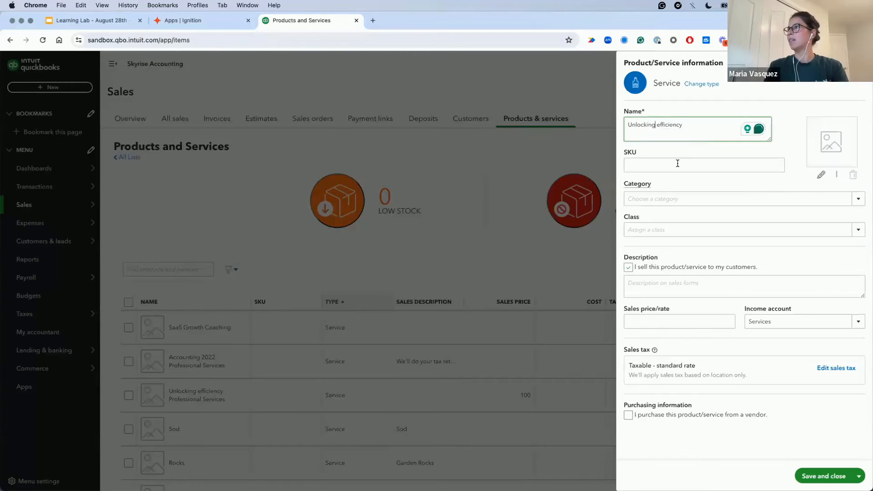
Step: Assign the new service to Demo Class and set its sales price to 150
left_click(652, 231)
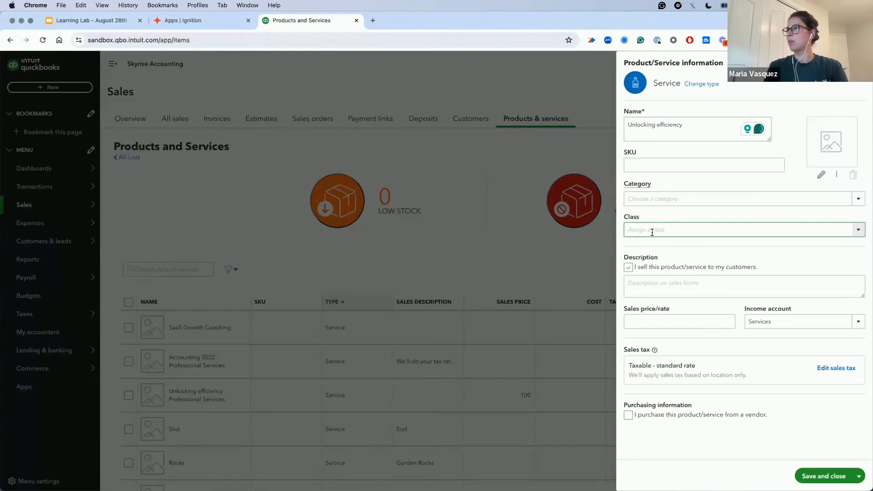
type("Demo Class")
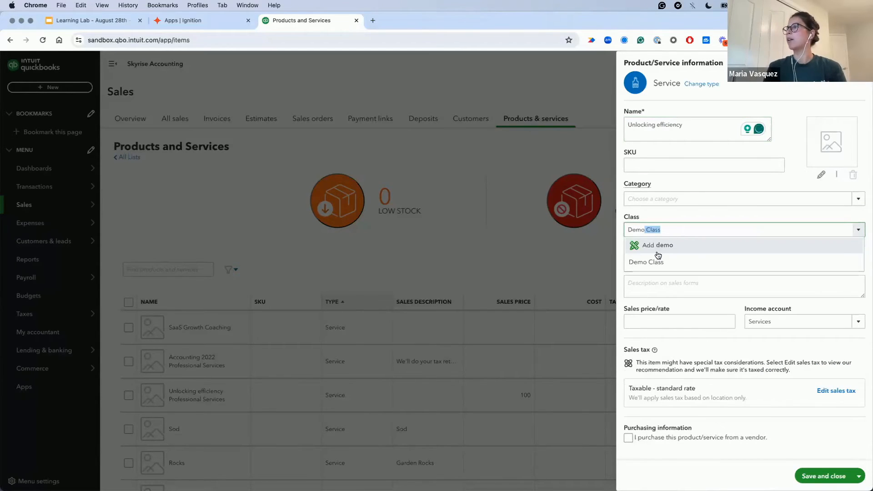
left_click(656, 263)
left_click(651, 322)
type("150")
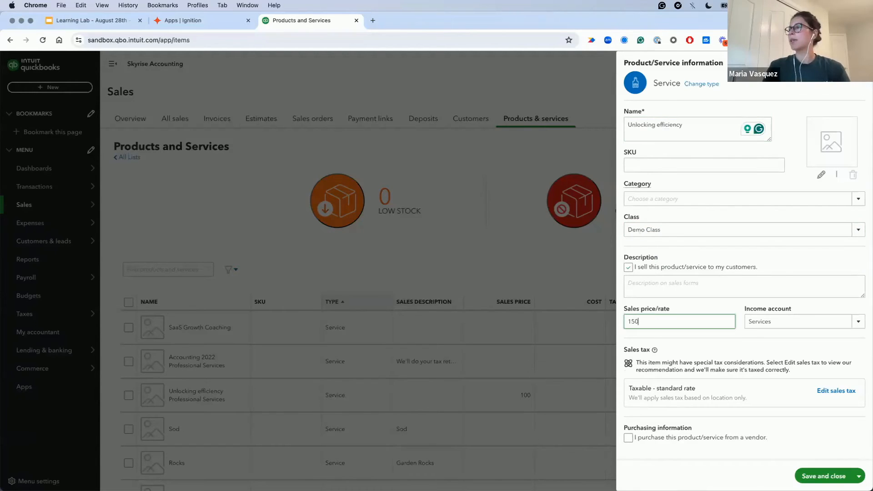
scroll(778, 319, "down", 1)
scroll(778, 319, "up", 1)
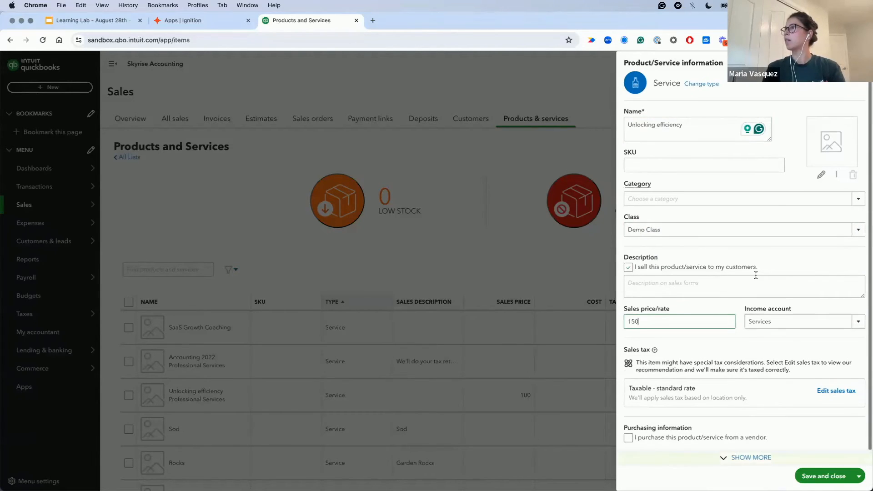
Step: Change the new service's name to "Unlocking efficiency in QBO" and save it
triple_click(707, 123)
type("- QBO")
triple_click(658, 122)
key("BackSpace")
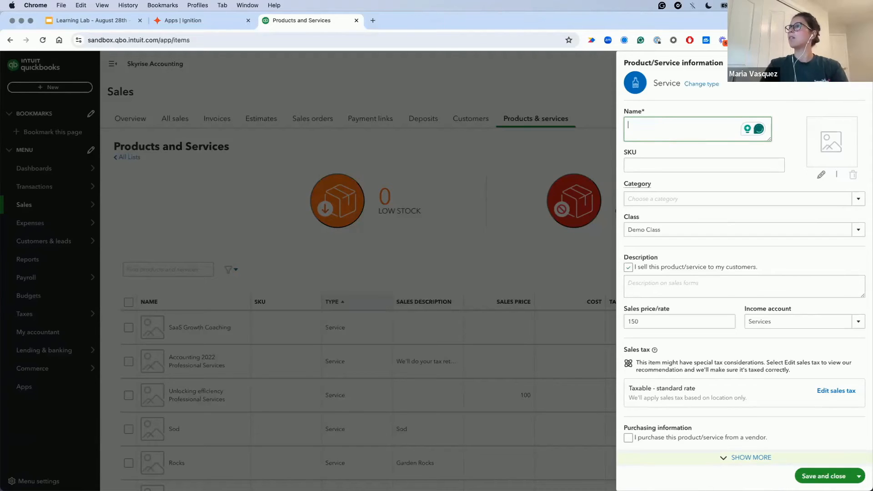
type("Unlocking effi")
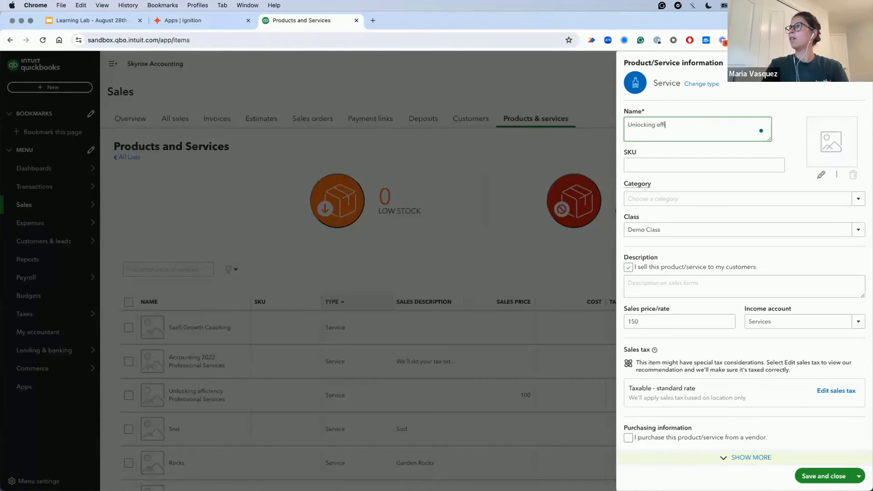
type("ciency in ")
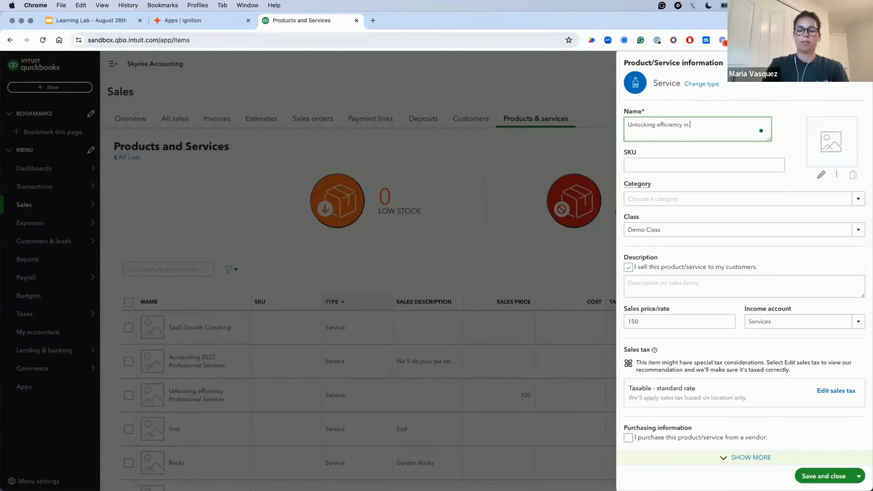
type("QBO")
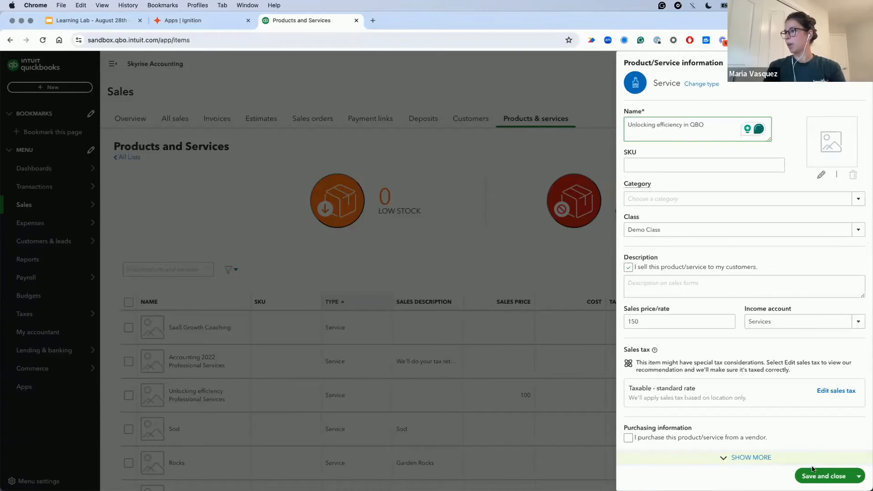
scroll(816, 447, "down", 1)
left_click(824, 477)
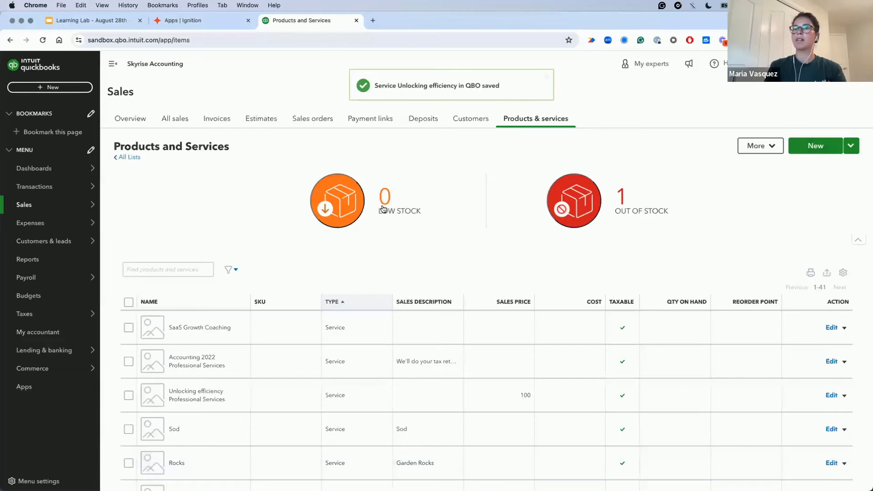
Step: Search the products and services list for "unlock"
left_click(172, 265)
type("unlock")
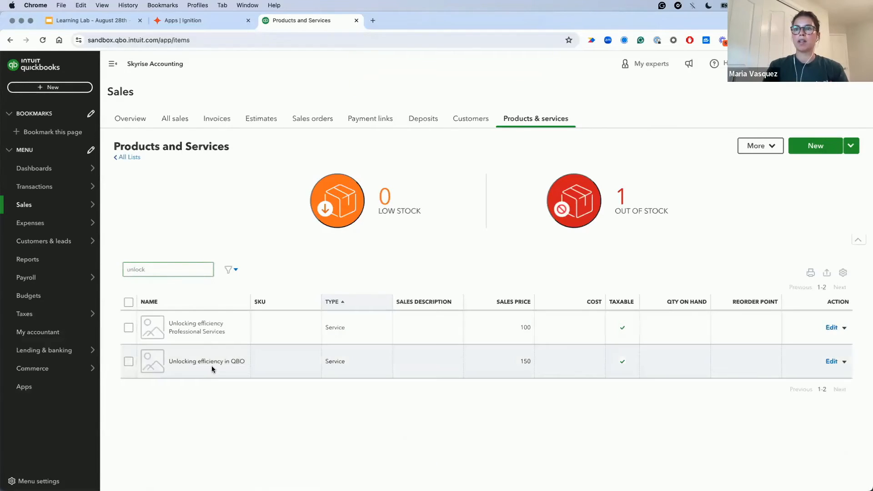
Step: Switch to Ignition and check the class tracking setting of its QuickBooks connection
left_click(176, 22)
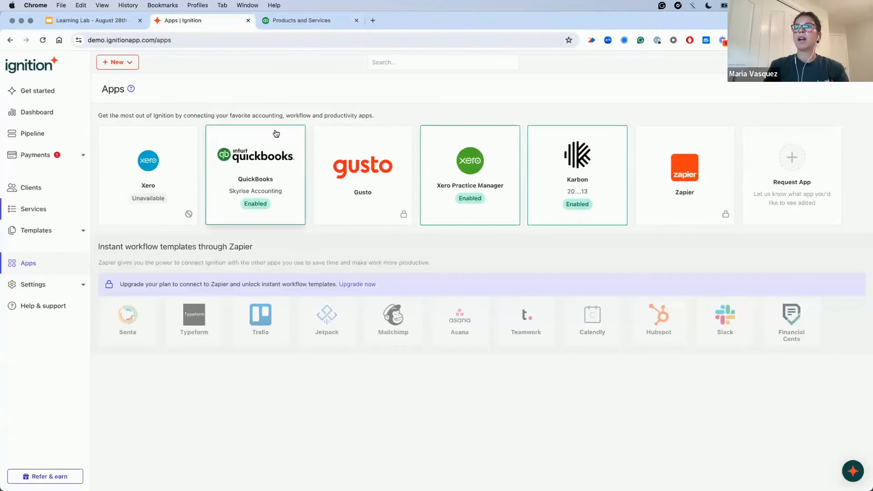
left_click(271, 158)
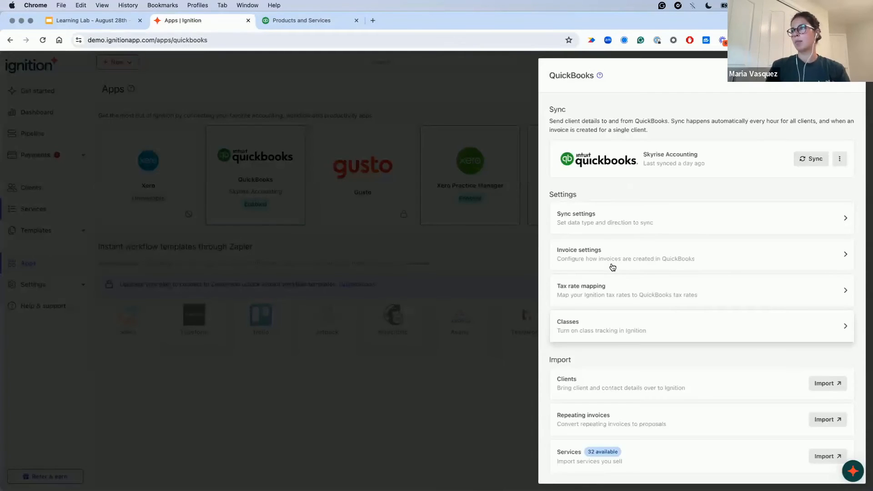
left_click(582, 334)
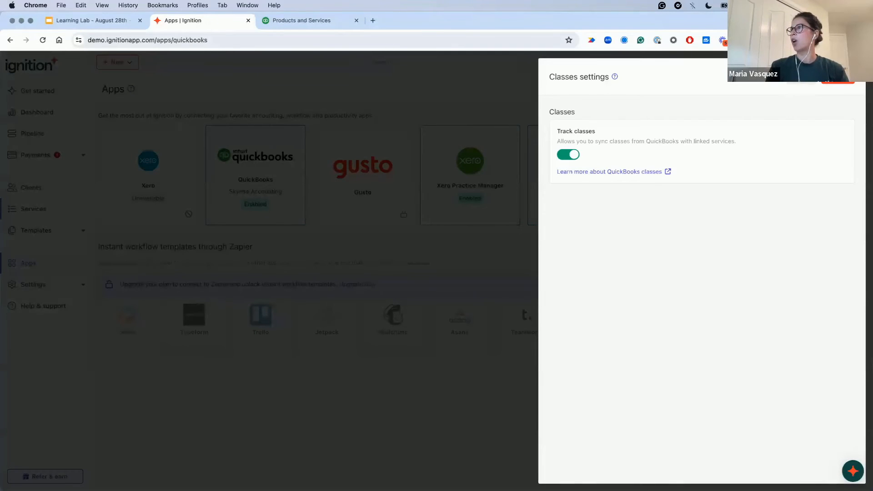
left_click(802, 77)
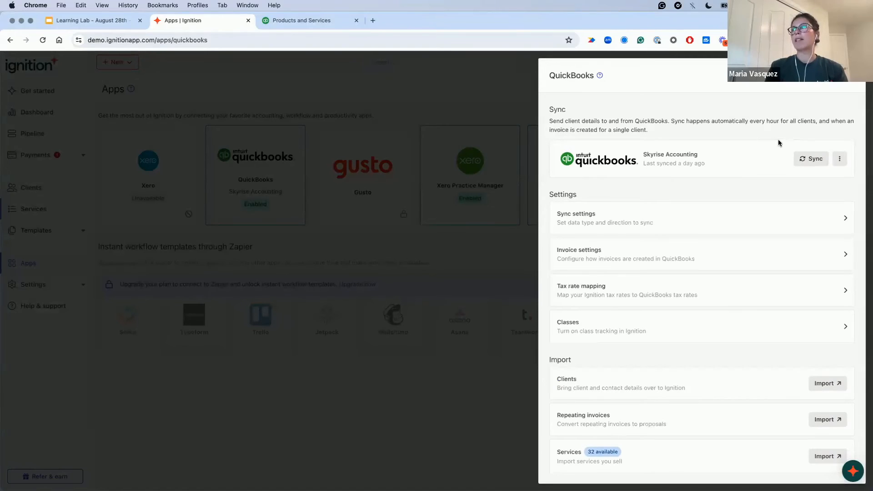
Step: Sync the QuickBooks data into Ignition and reload the page to refresh the available services
left_click(809, 159)
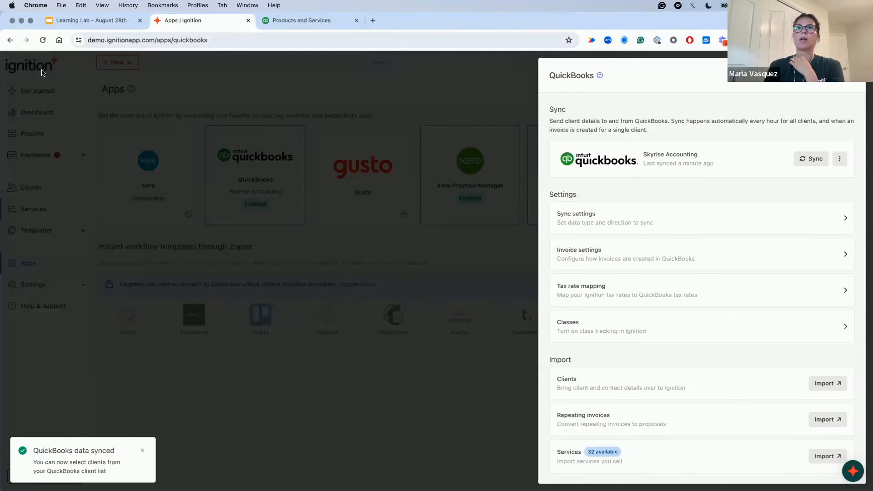
left_click(43, 40)
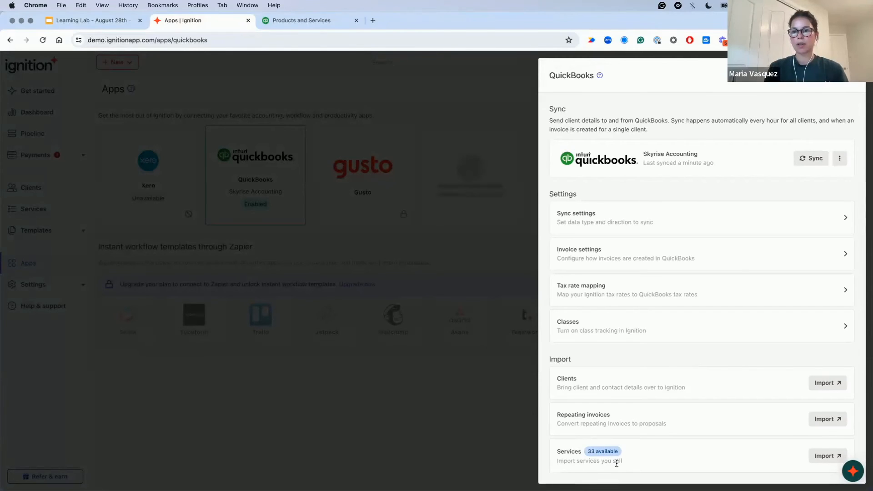
Step: Find "Unlocking efficiency in QBO" among the importable QuickBooks services by searching for "unloc" and import it
left_click(825, 457)
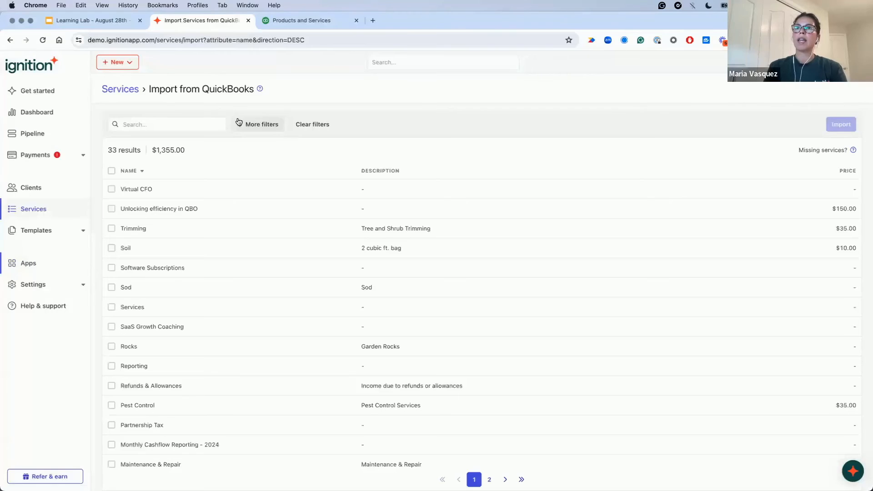
left_click(177, 120)
type("uncat")
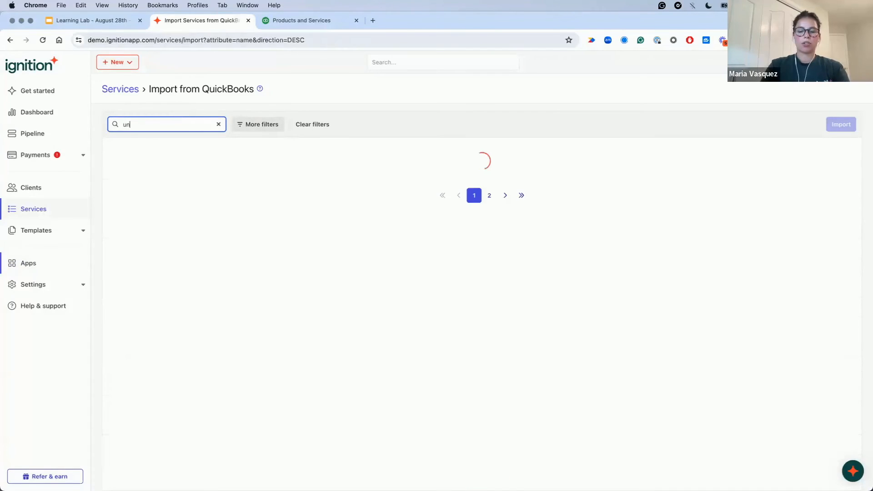
key("BackSpace")
key("BackSpace")
key("BackSpace")
type("loc")
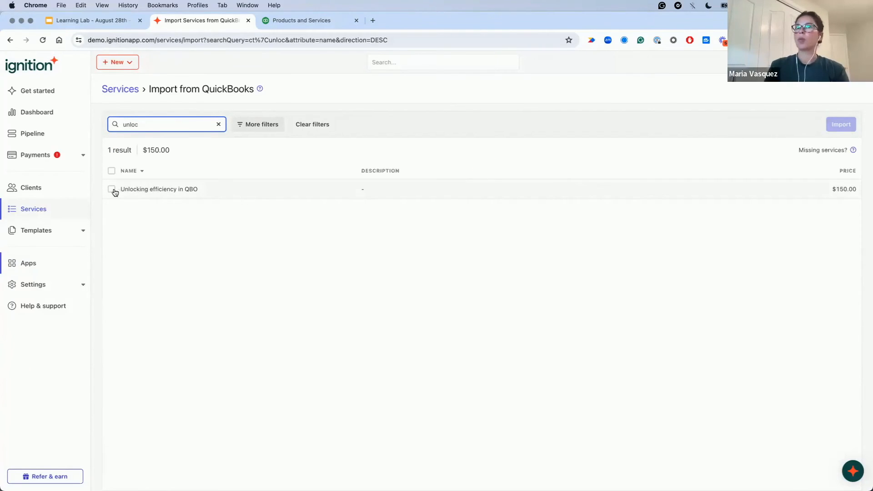
left_click(140, 190)
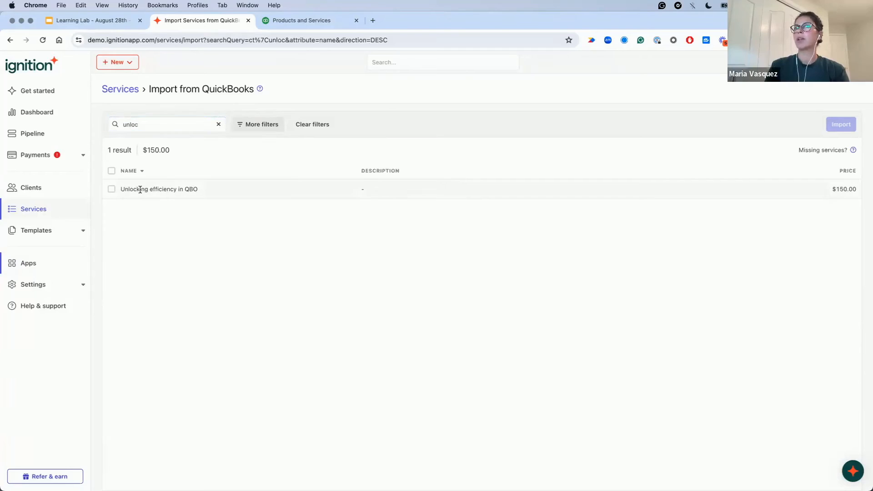
left_click(111, 190)
left_click(841, 125)
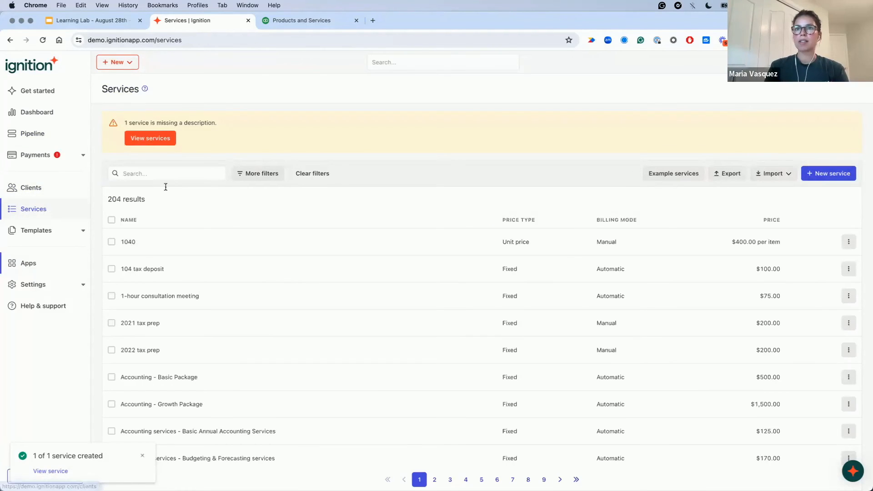
Step: Open the "Unlocking efficiency in QBO" service from the services missing a description, generate a suggested description and use it
left_click(153, 141)
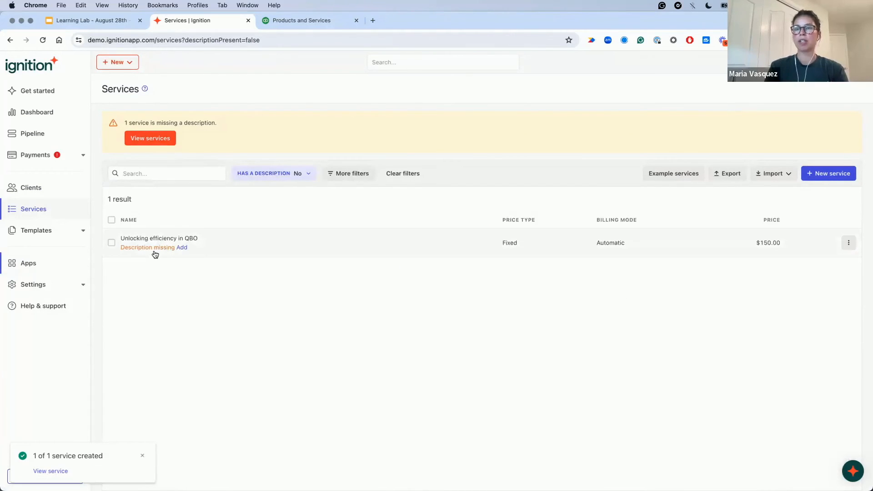
left_click(151, 238)
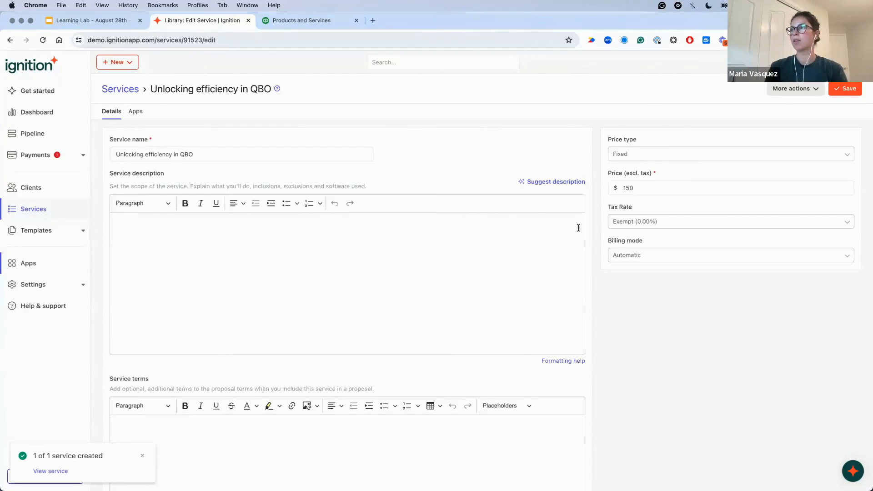
left_click(555, 182)
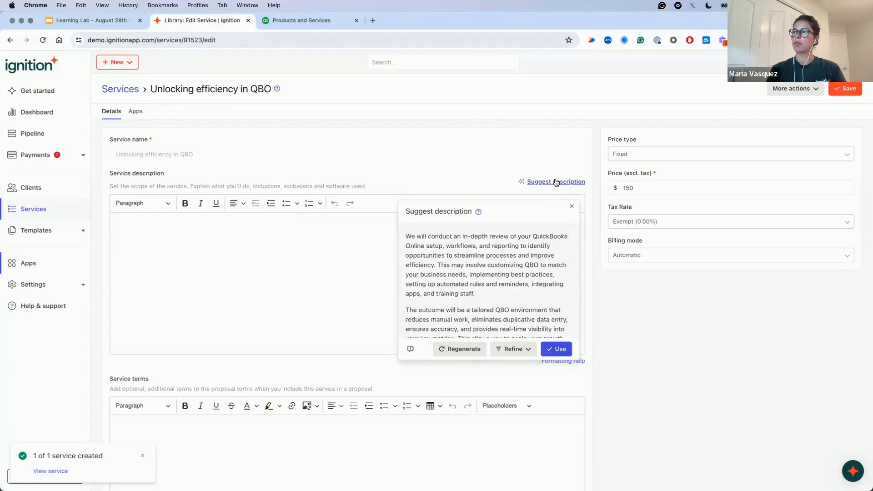
scroll(542, 258, "down", 4)
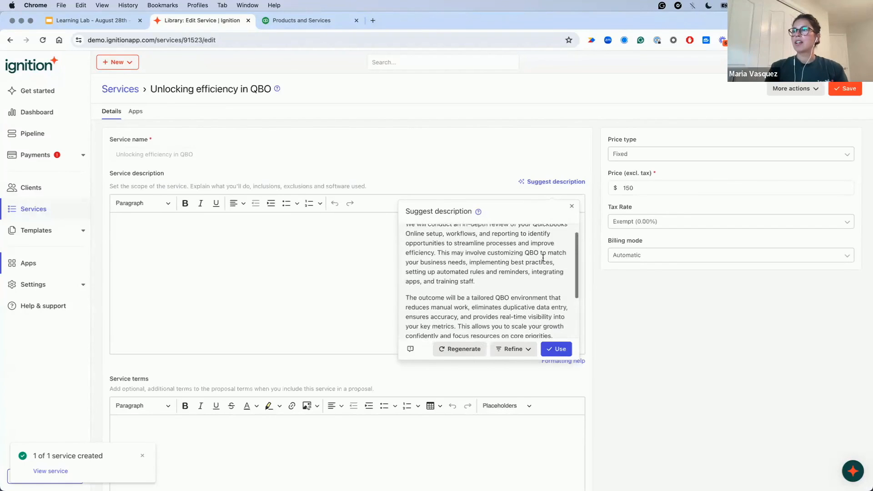
scroll(543, 258, "down", 2)
scroll(541, 262, "up", 2)
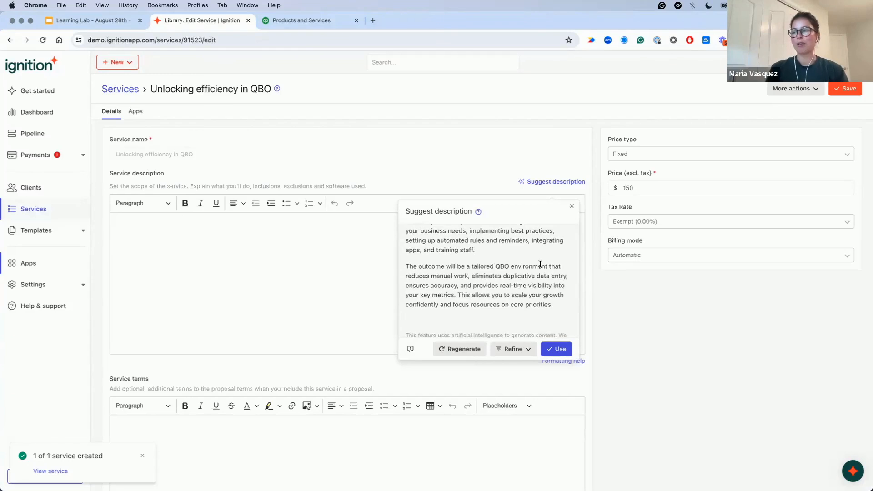
left_click(521, 352)
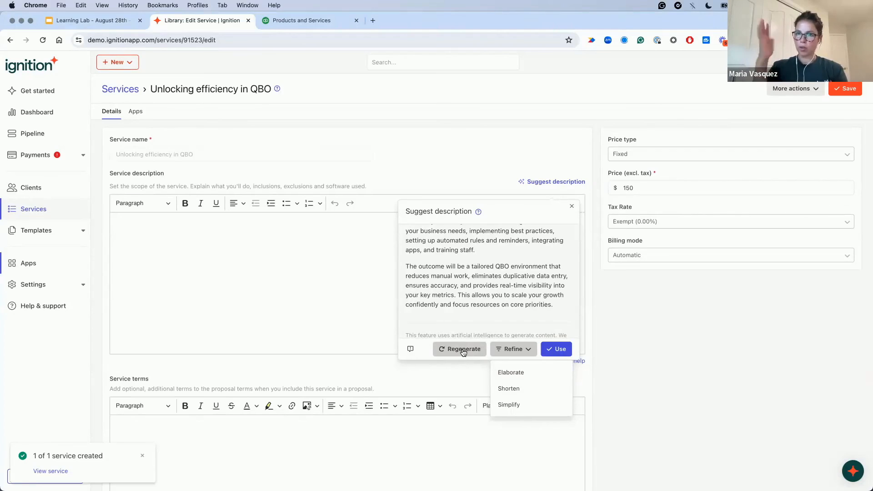
left_click(558, 350)
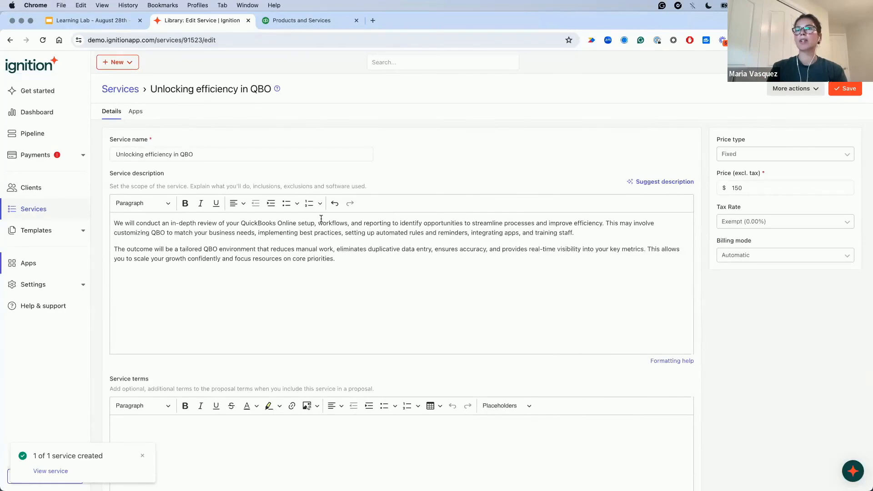
Step: Check the linked QuickBooks service and synced class of "Unlocking efficiency in QBO", and save the service
left_click(136, 112)
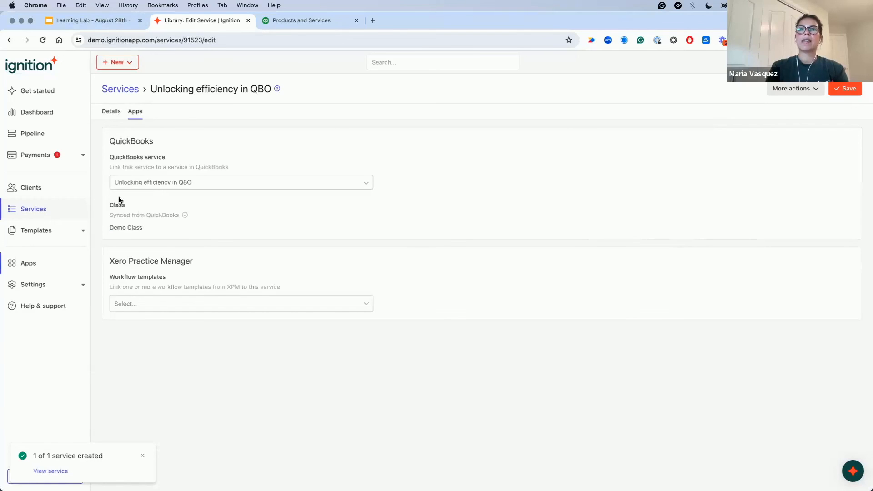
left_click_drag(111, 203, 129, 247)
left_click(162, 233)
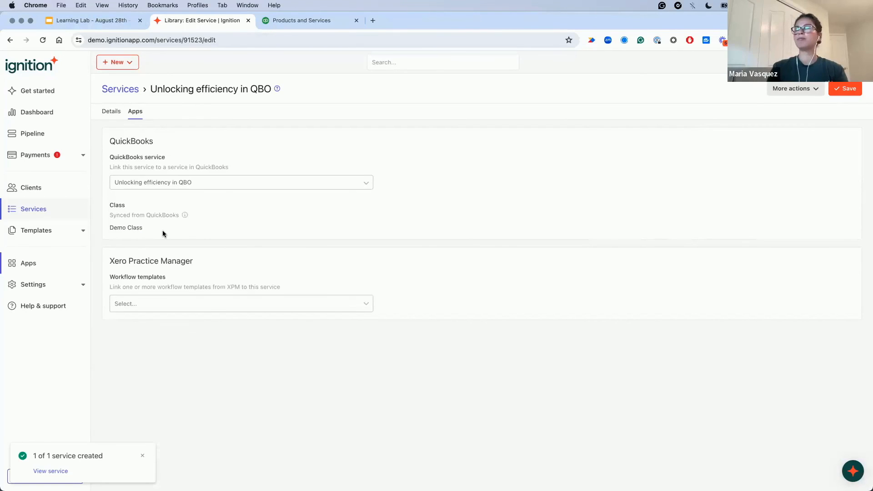
left_click(847, 92)
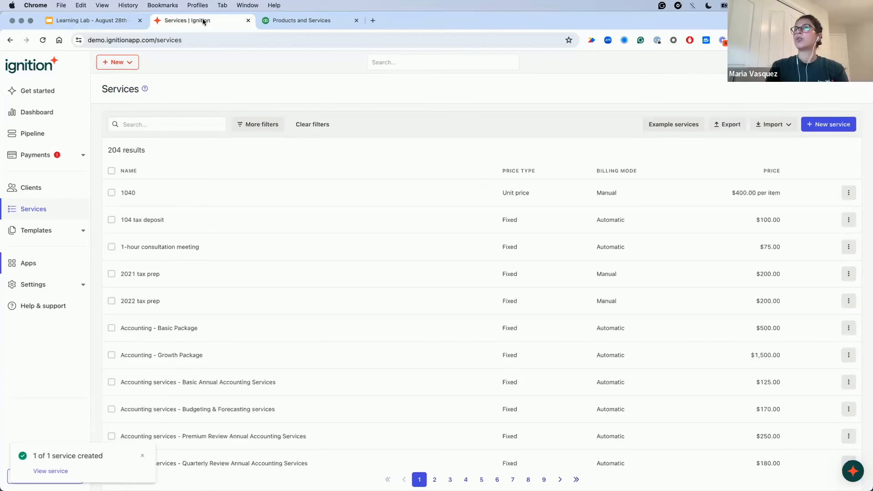
Step: Start a new proposal and go to its Services stage
left_click(117, 62)
left_click(136, 91)
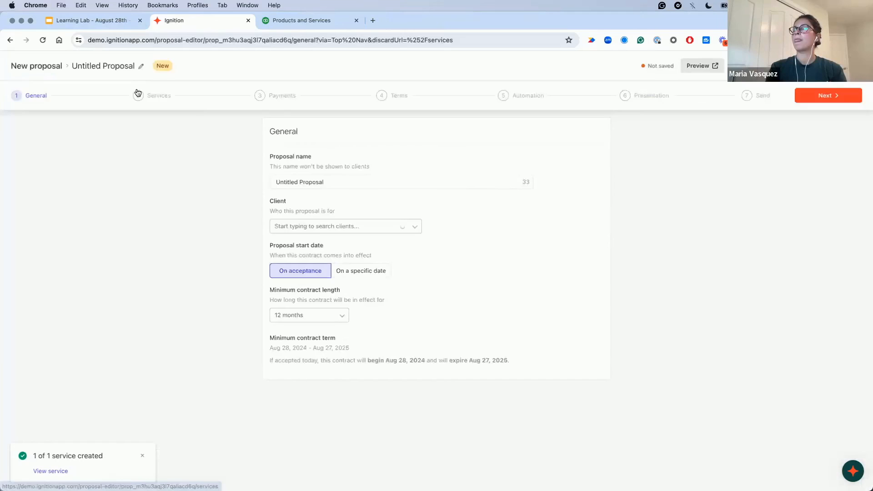
left_click(135, 95)
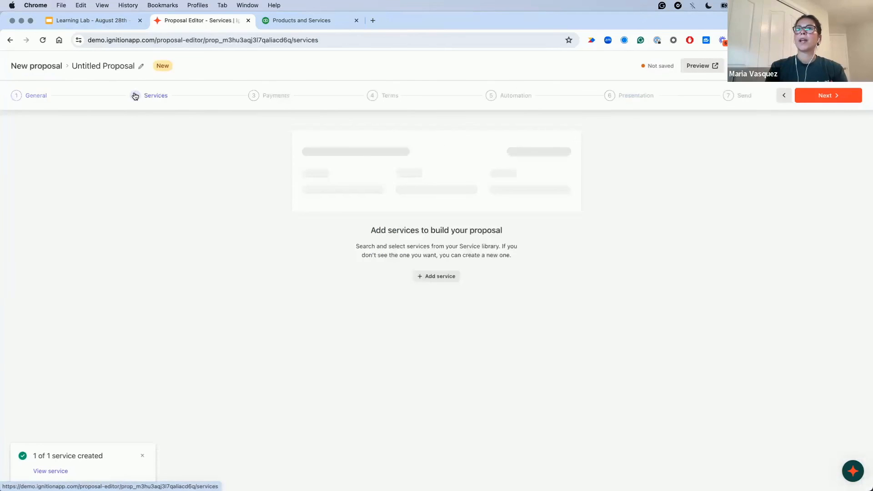
Step: Find "Unlocking efficiency in QBO" by searching for "unlock", add it to the proposal as a recurring service and open its details
left_click(440, 279)
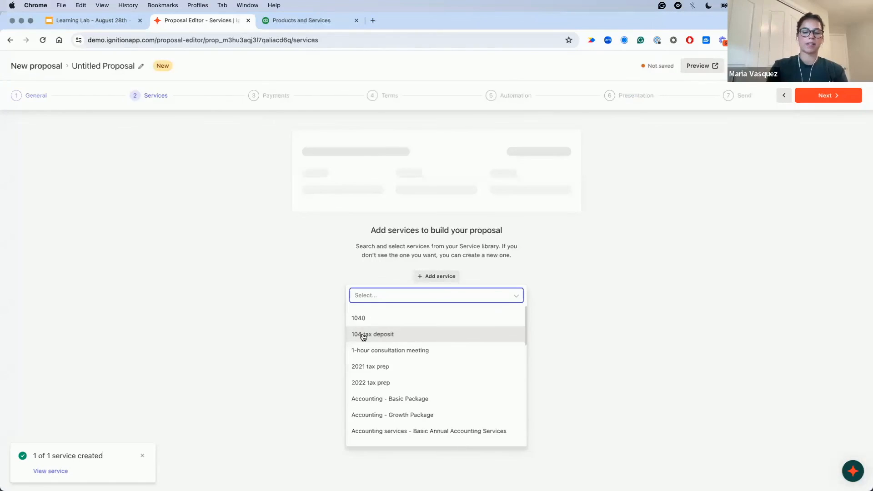
type("un")
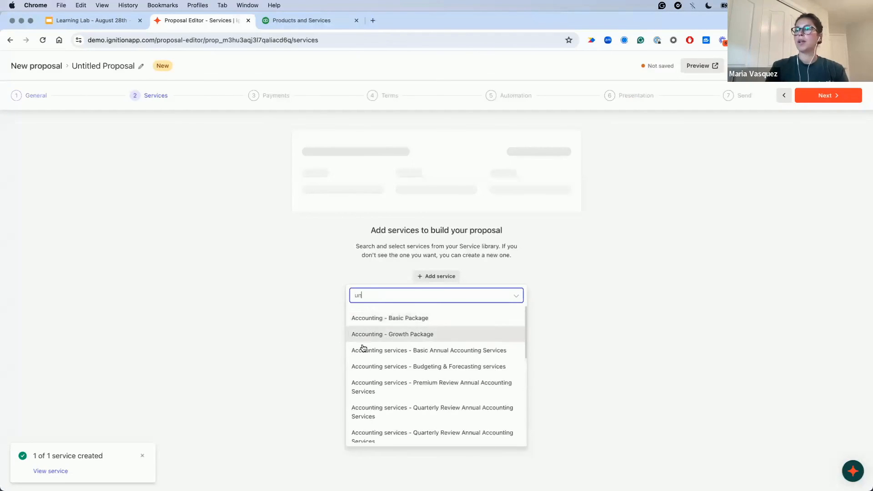
type("lock")
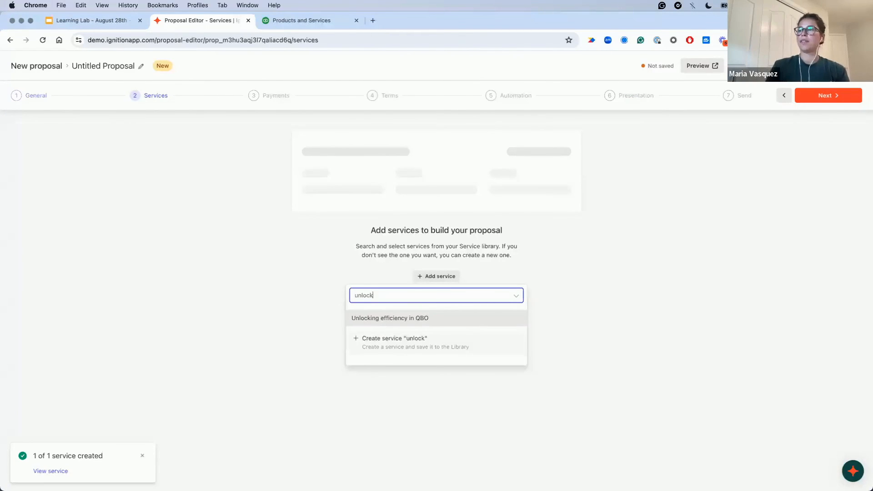
left_click(395, 322)
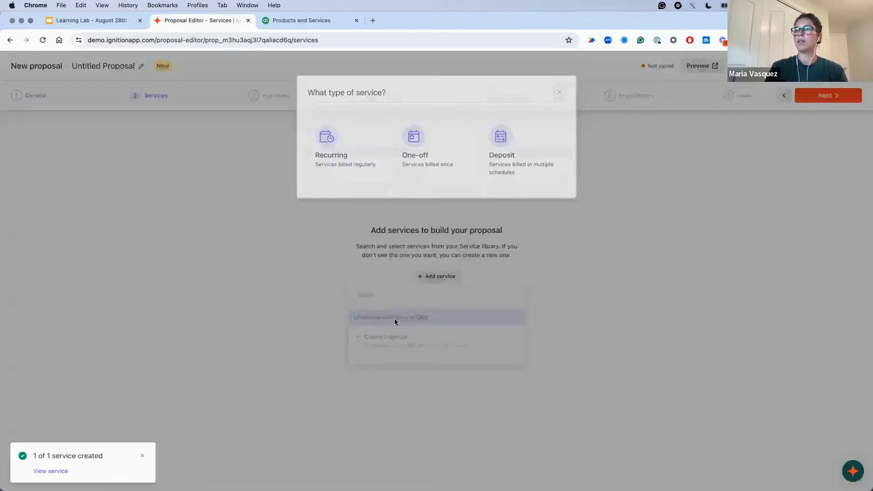
left_click(326, 137)
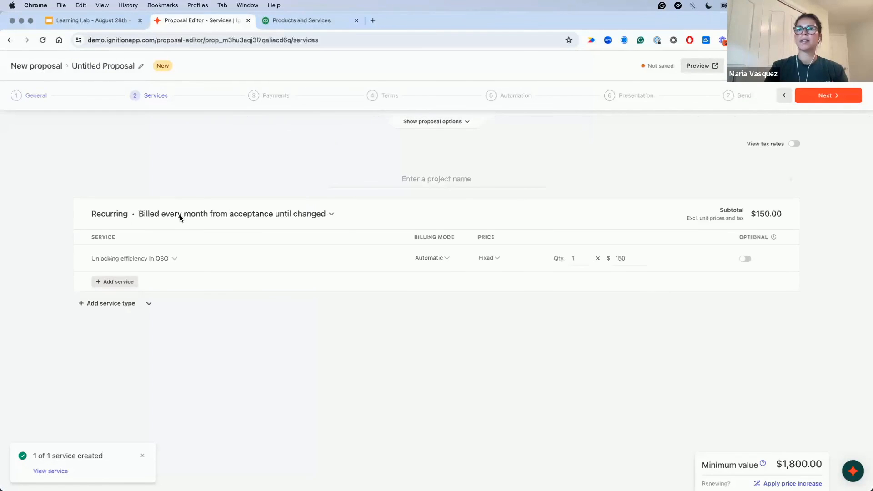
left_click(173, 260)
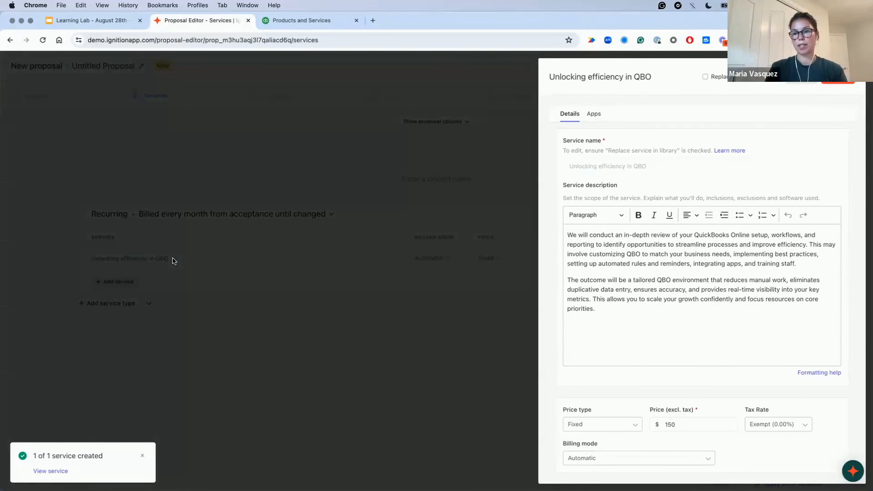